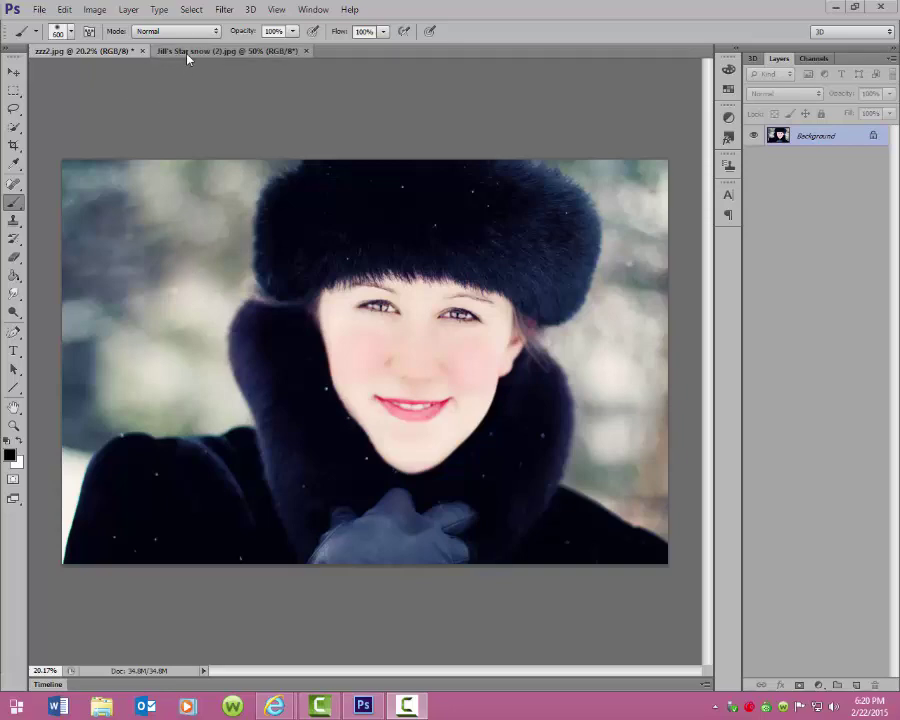
- Float the Jill's Star snow (2).jpg image in its own window over the zzz2.jpg portrait
drag(193, 55, 293, 205)
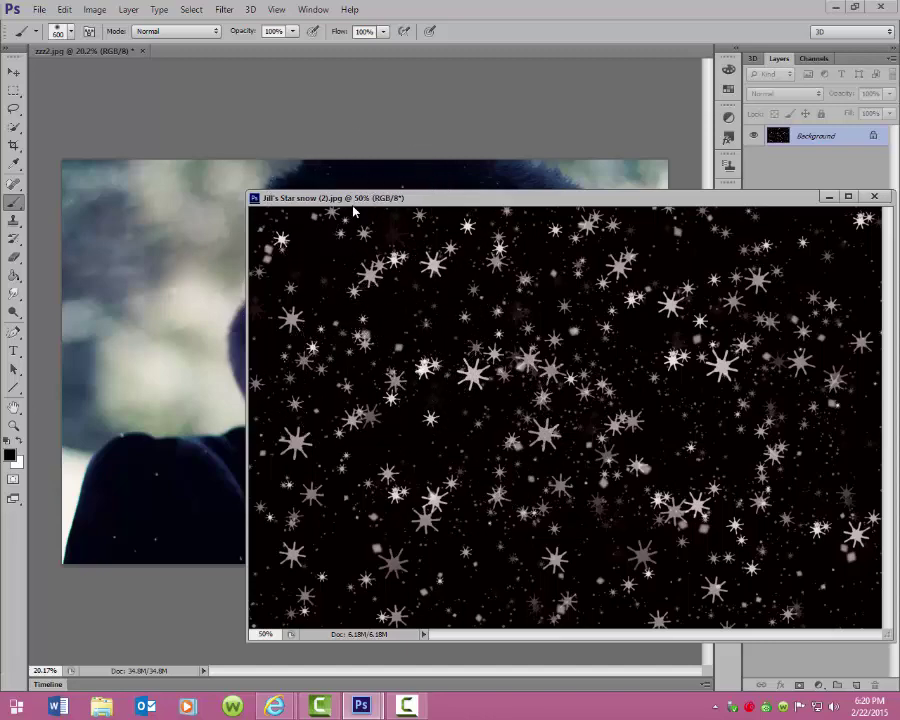
drag(419, 199, 394, 166)
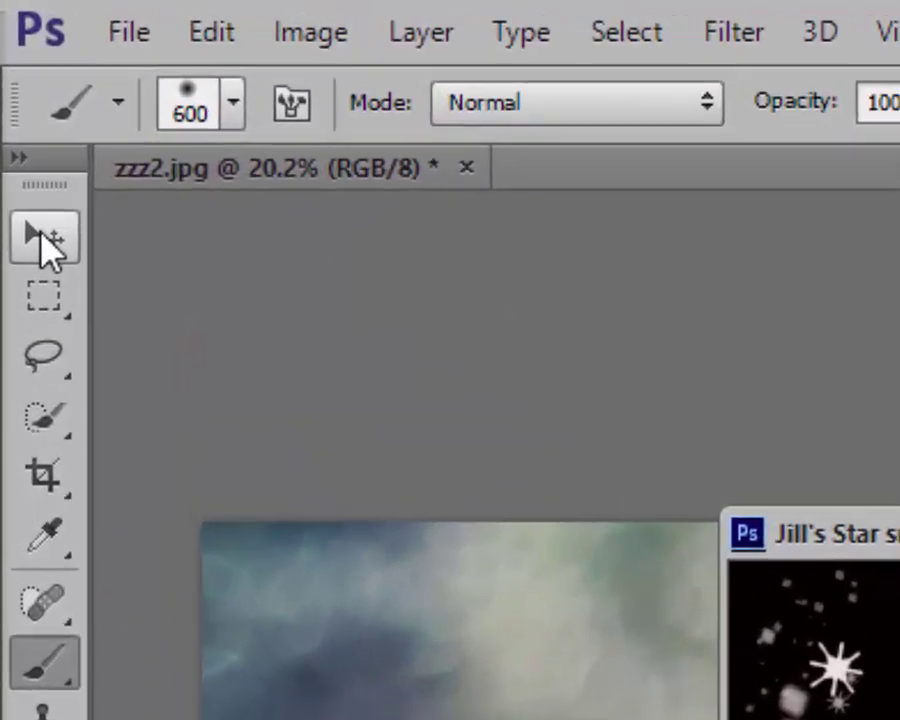
- With the Move tool, drop the star-snow image onto the portrait as Layer 1, close the star document, and begin enlarging it
click(46, 242)
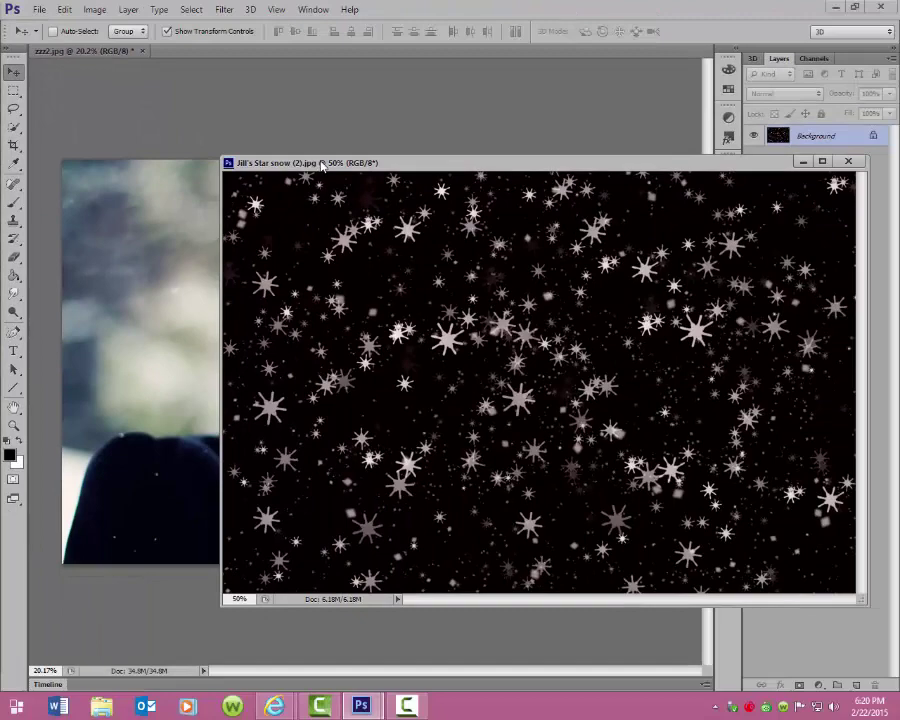
drag(321, 165, 527, 251)
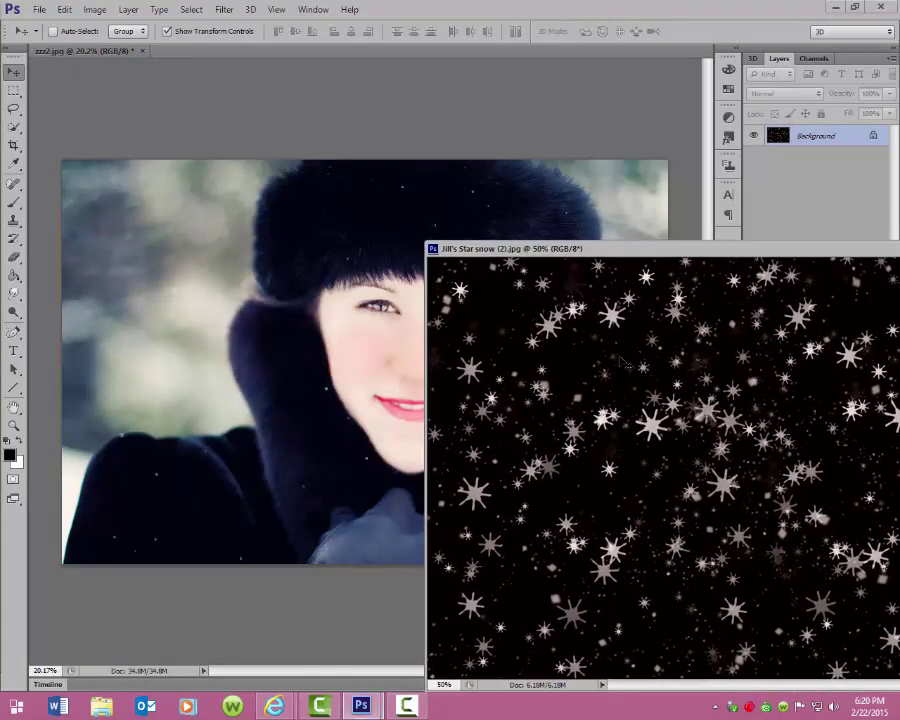
drag(622, 362, 245, 270)
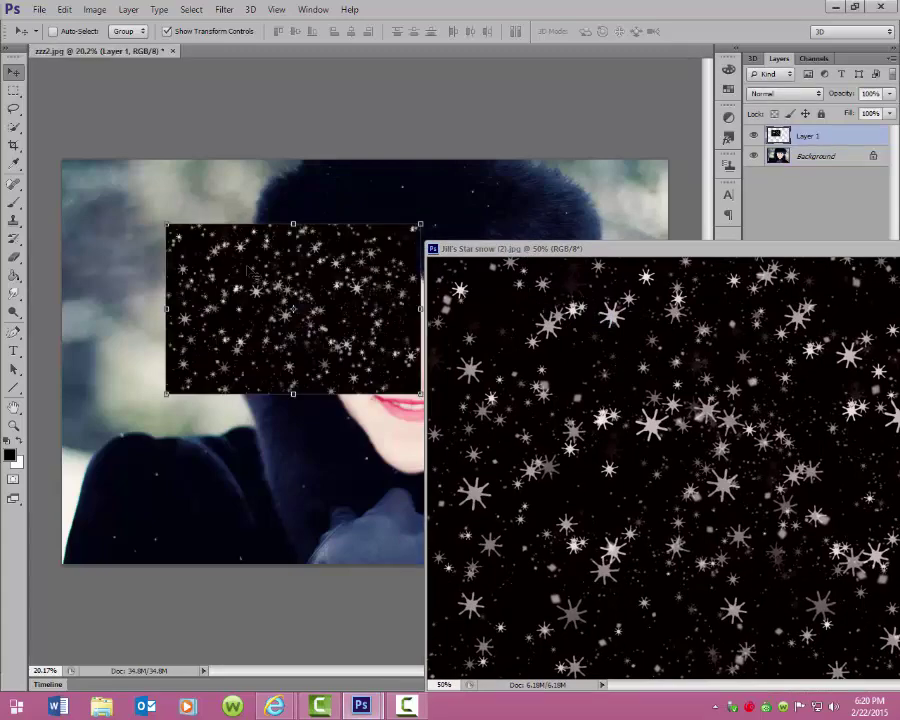
drag(535, 250, 255, 595)
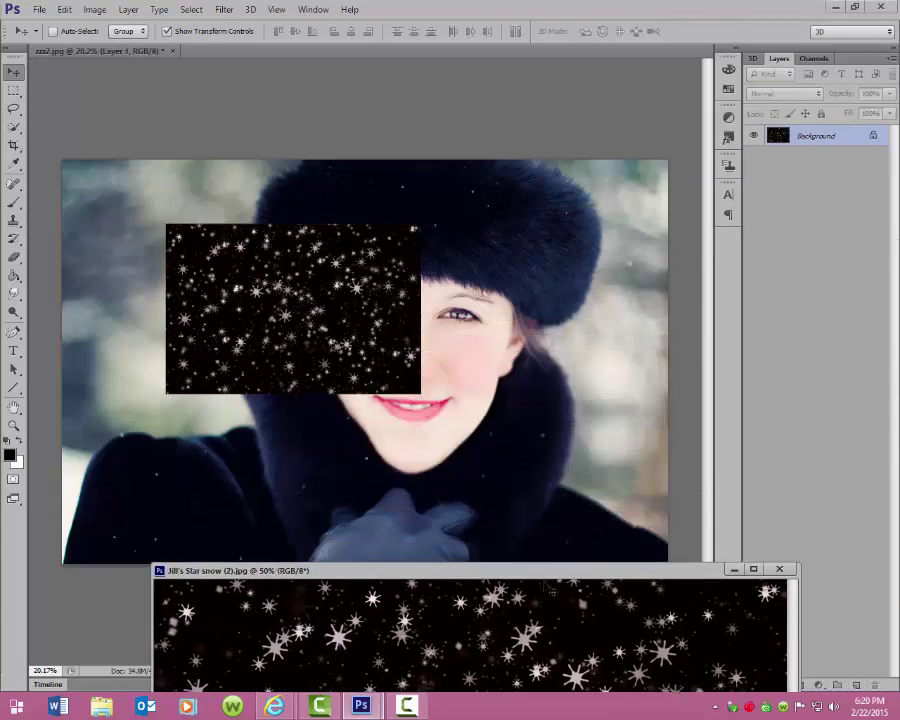
click(779, 569)
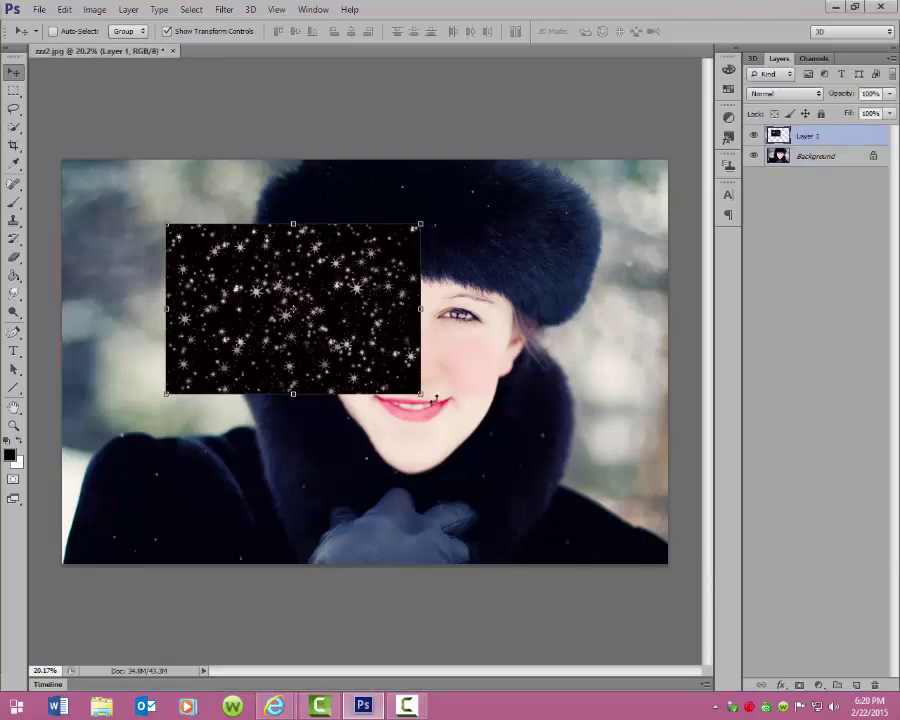
key(ctrl+t)
drag(421, 393, 670, 566)
- Stretch Layer 1 to the portrait's top-left corner and apply the transform so the stars cover the canvas
drag(166, 224, 62, 148)
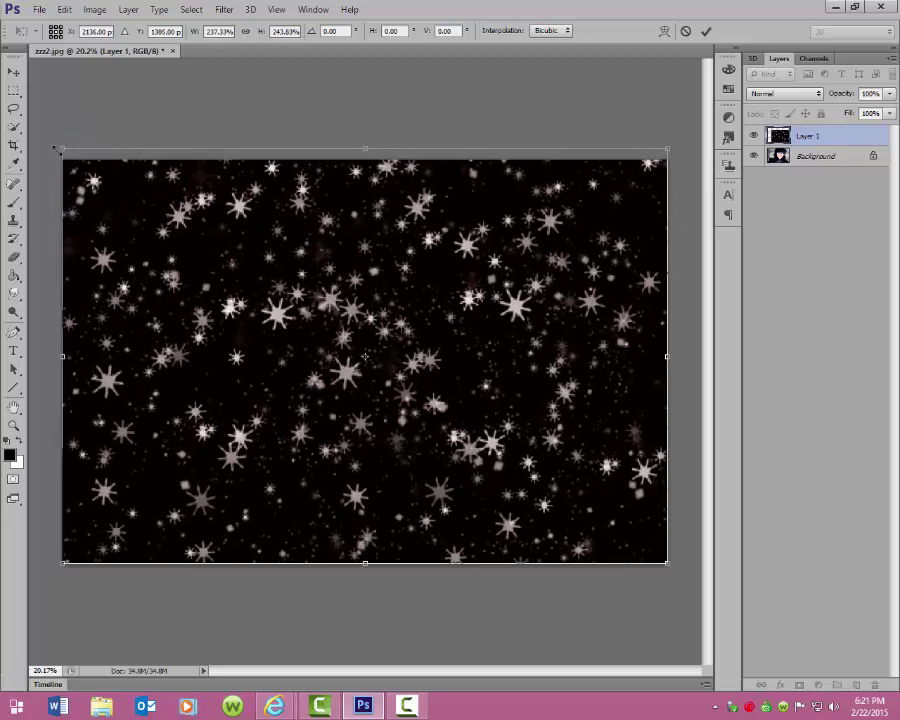
click(14, 72)
click(376, 270)
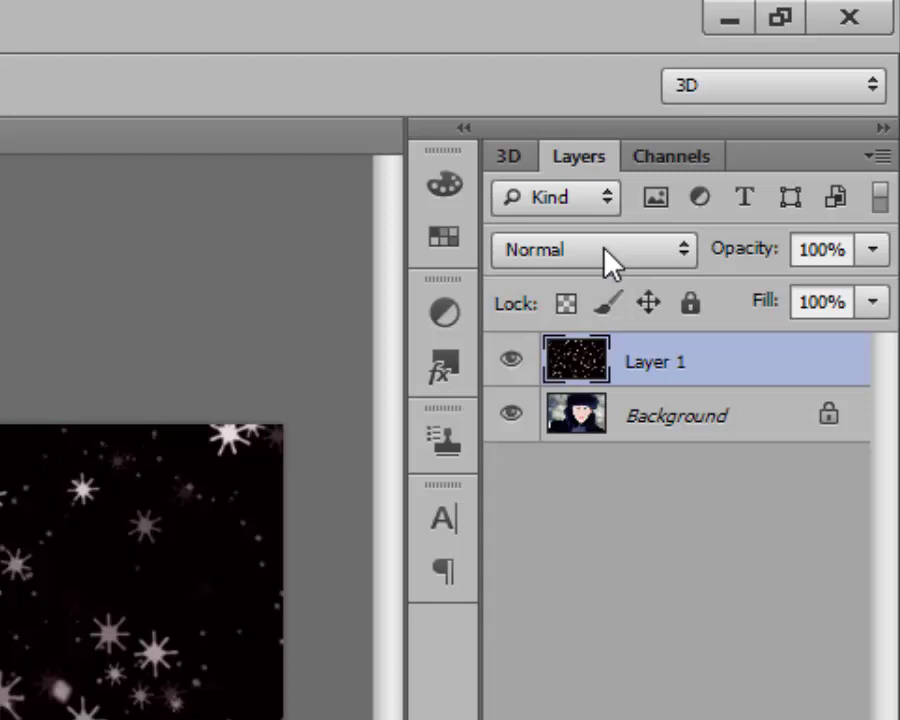
- Set Layer 1's blend mode to Screen and its opacity to 64%
click(604, 252)
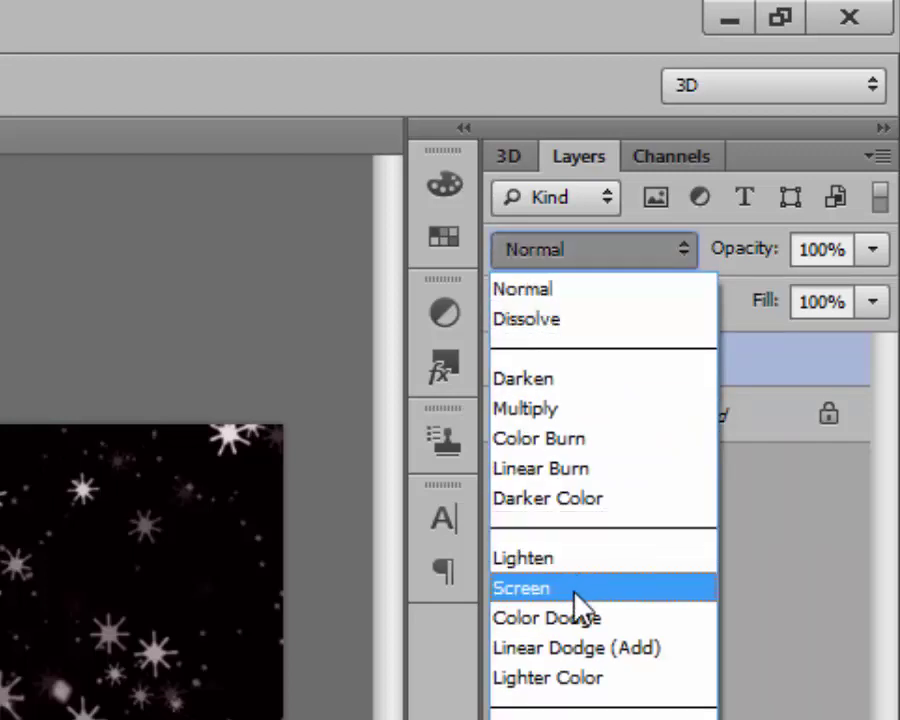
click(588, 582)
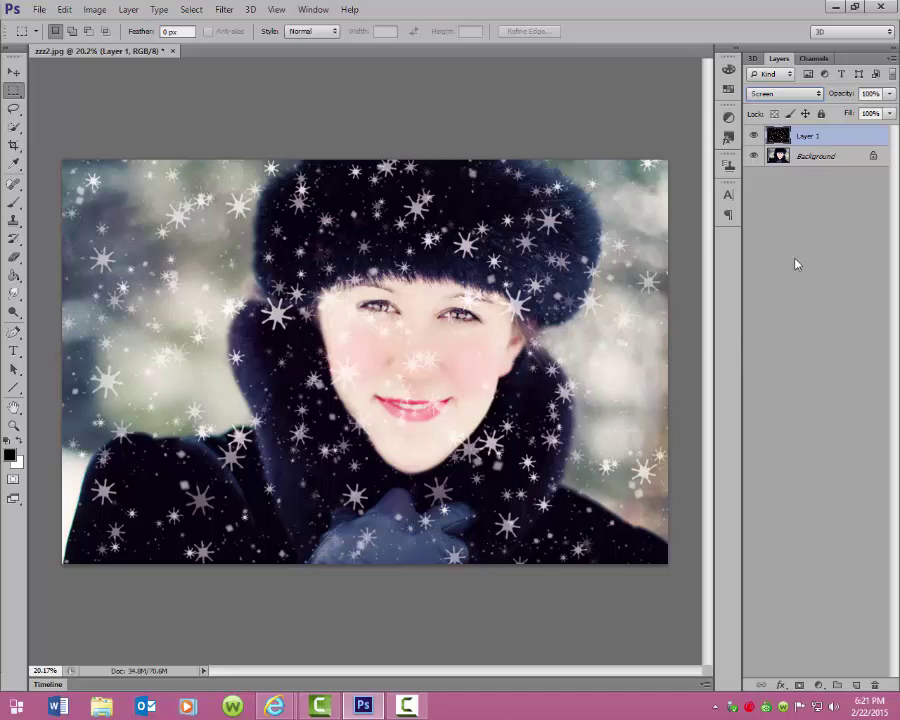
click(889, 93)
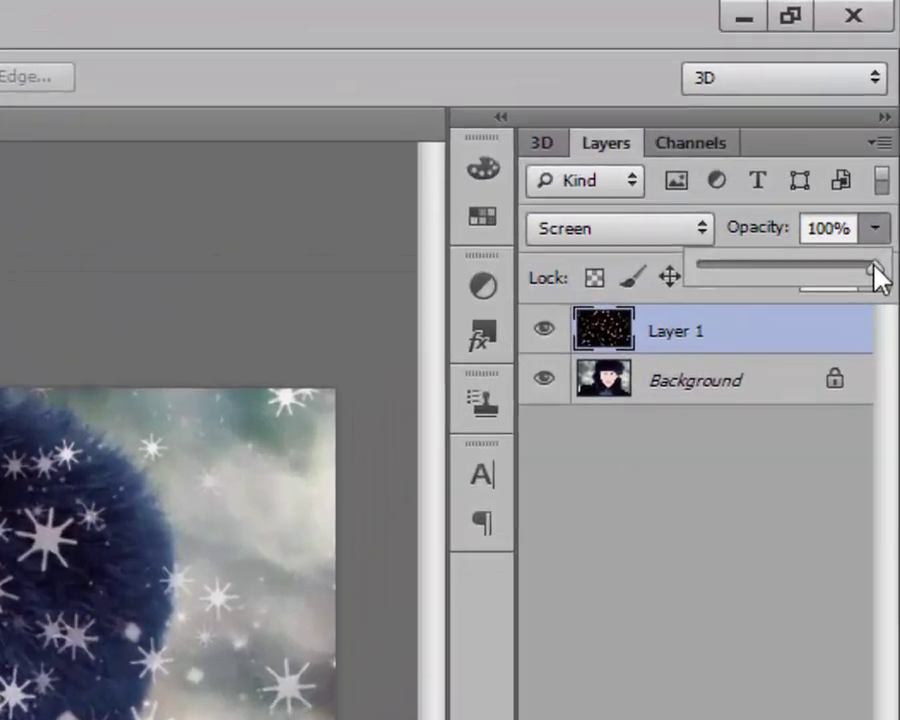
drag(877, 278, 812, 278)
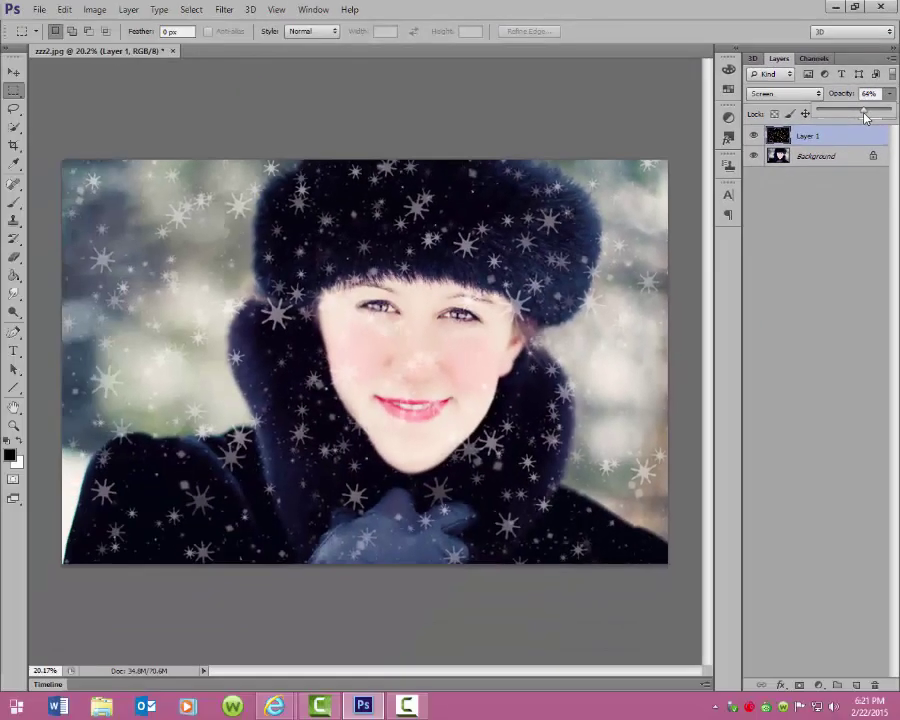
drag(866, 117, 866, 117)
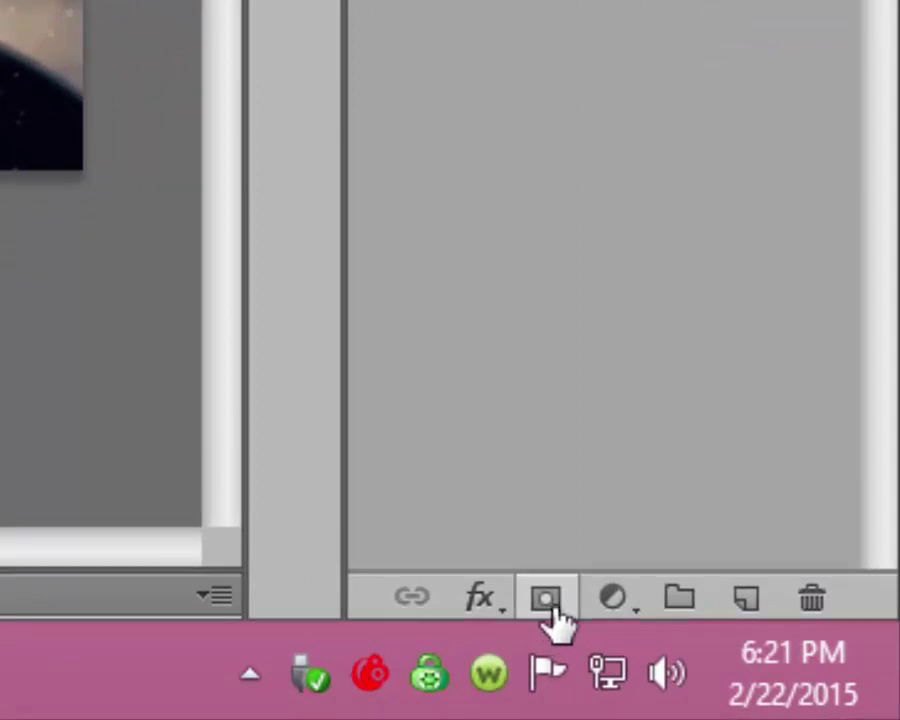
- Add a layer mask to Layer 1, make black the foreground colour, and choose the Brush tool
click(546, 598)
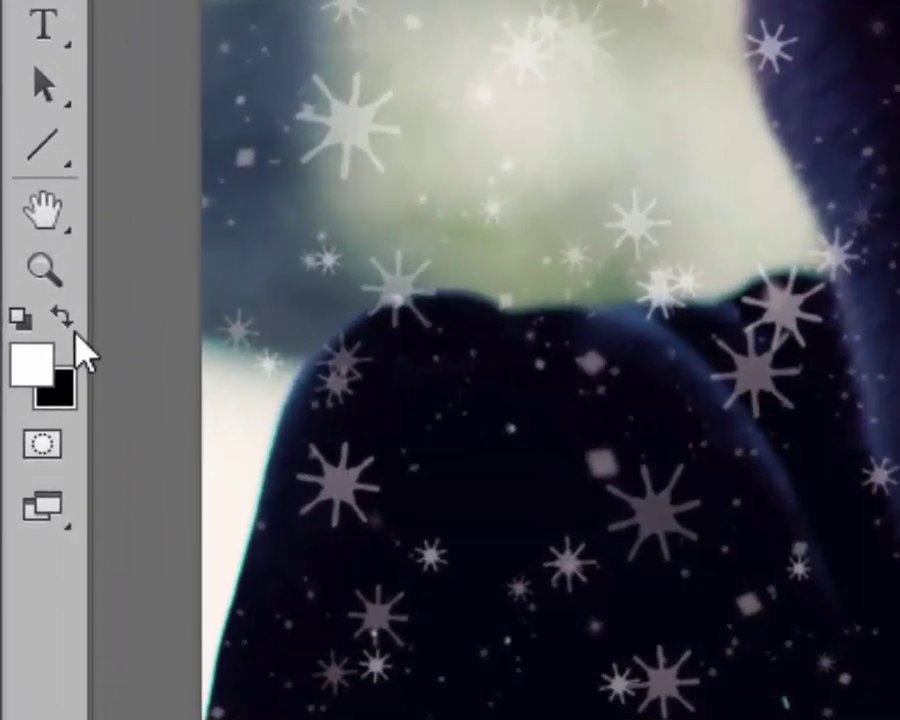
click(64, 318)
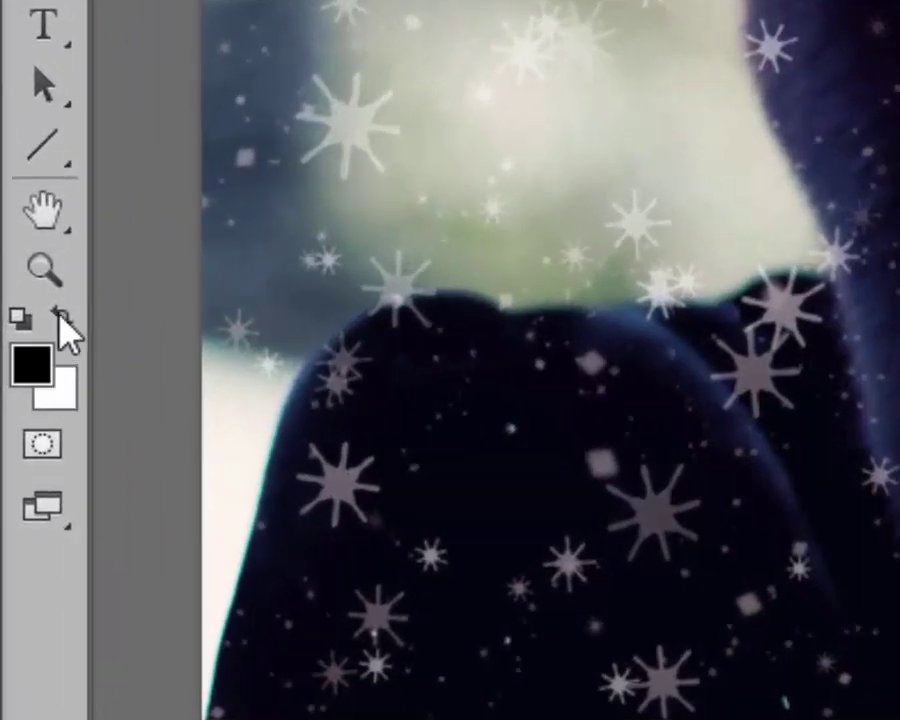
click(58, 315)
click(64, 318)
click(60, 312)
click(68, 312)
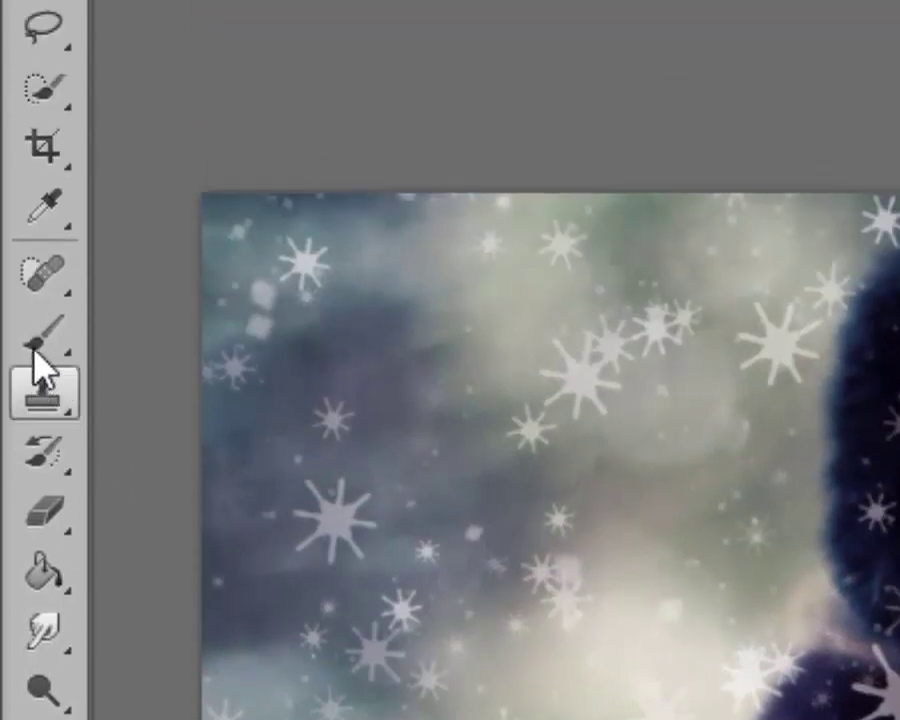
click(42, 198)
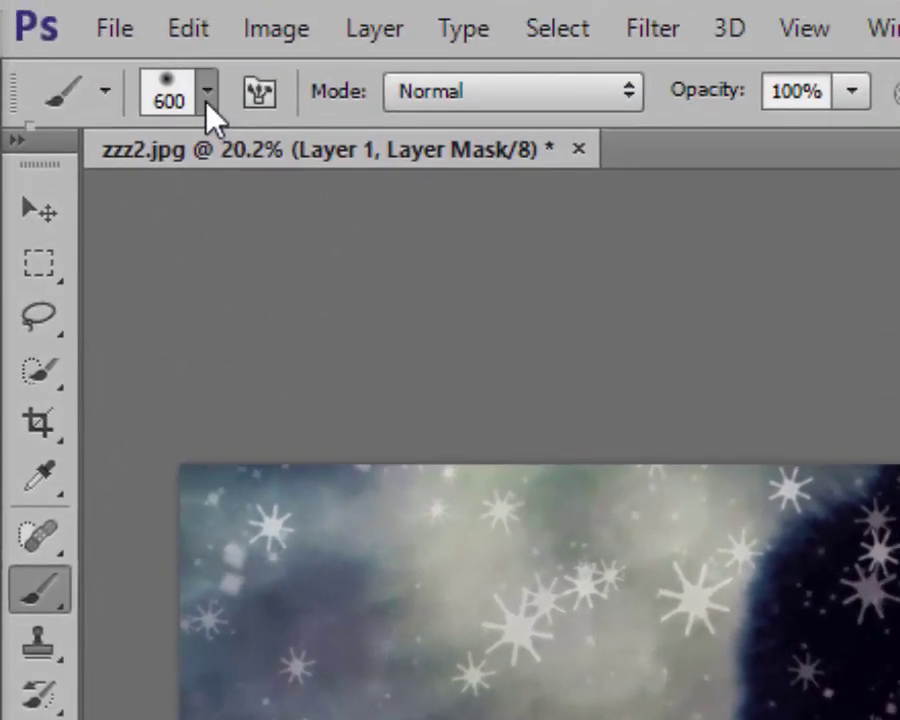
click(207, 95)
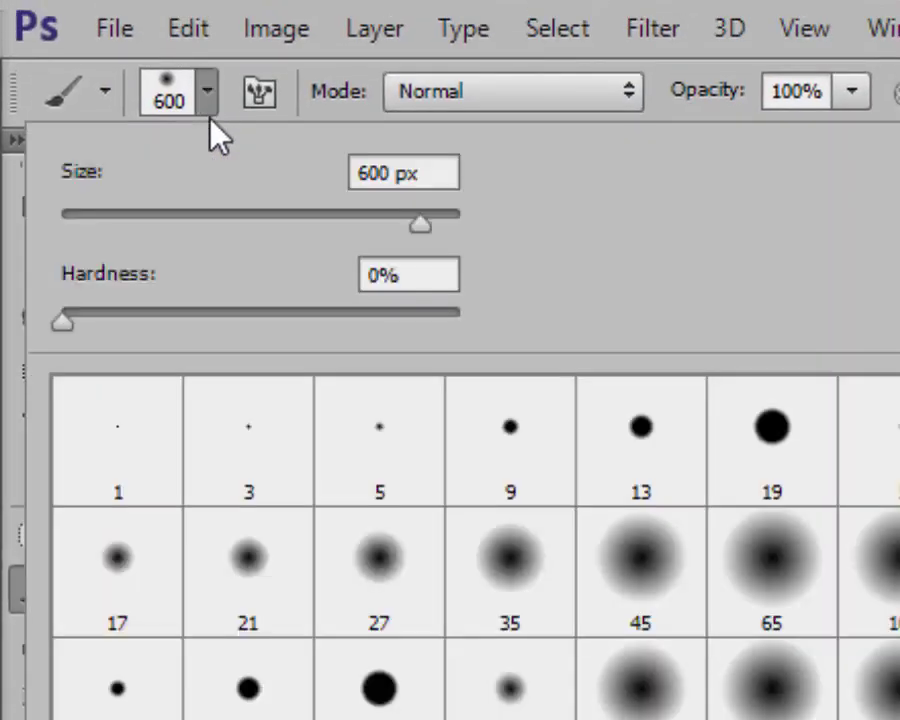
- Pick the soft 35 px brush at 67% opacity and enlarge it to cover the face
double_click(512, 577)
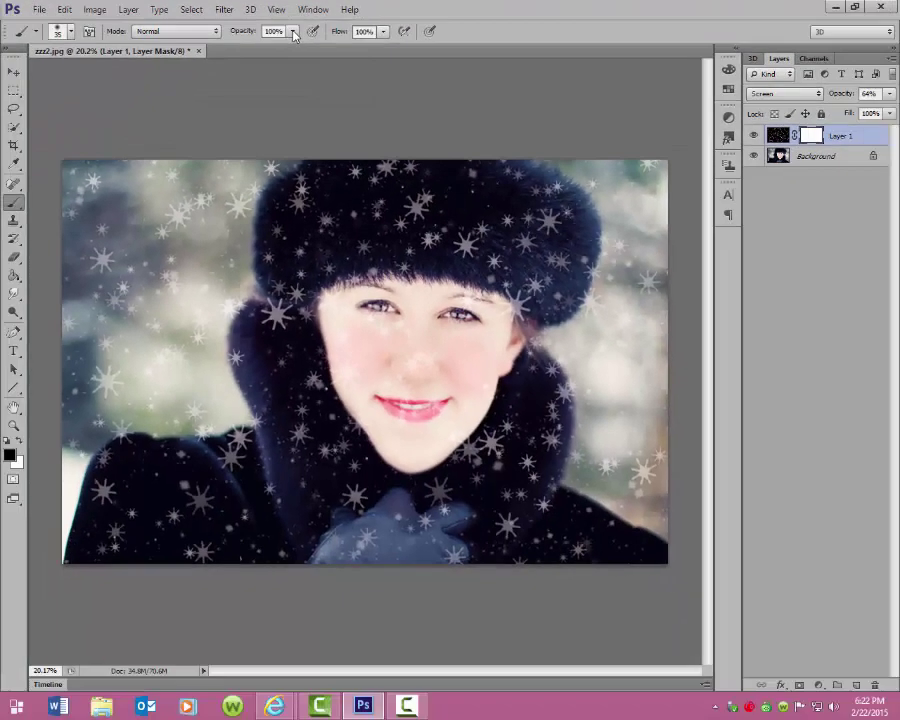
click(435, 127)
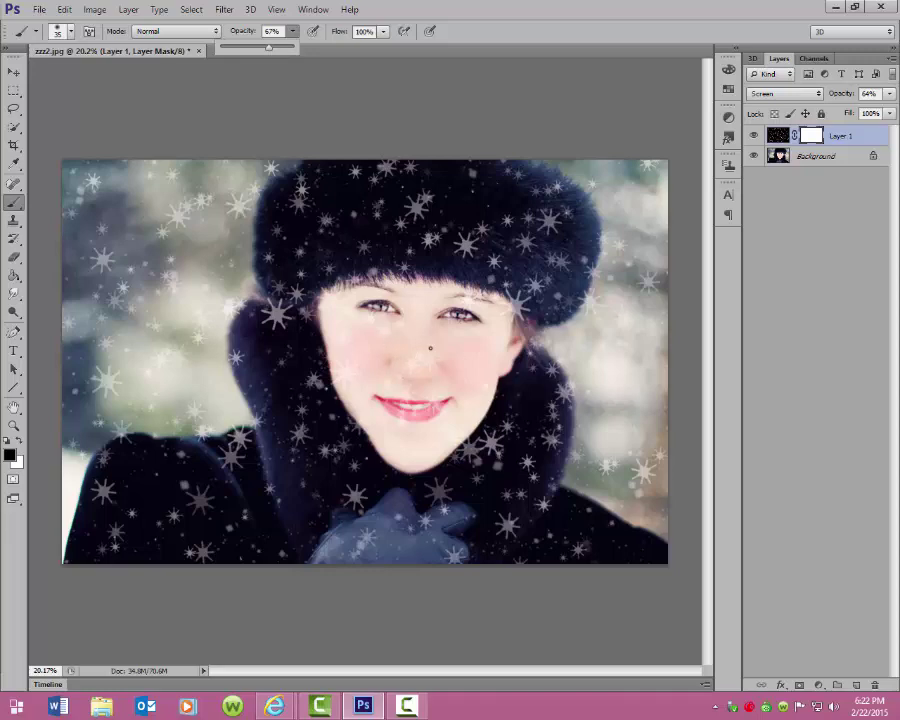
key(bracketright)
key(bracketright)
key(bracketright)
key(bracketright)
key(bracketright)
key(bracketright)
key(bracketright)
key(bracketright)
key(bracketright)
key(bracketright)
key(bracketright)
key(bracketright)
key(bracketright)
key(bracketright)
key(bracketright)
key(bracketright)
key(bracketright)
key(bracketright)
key(bracketright)
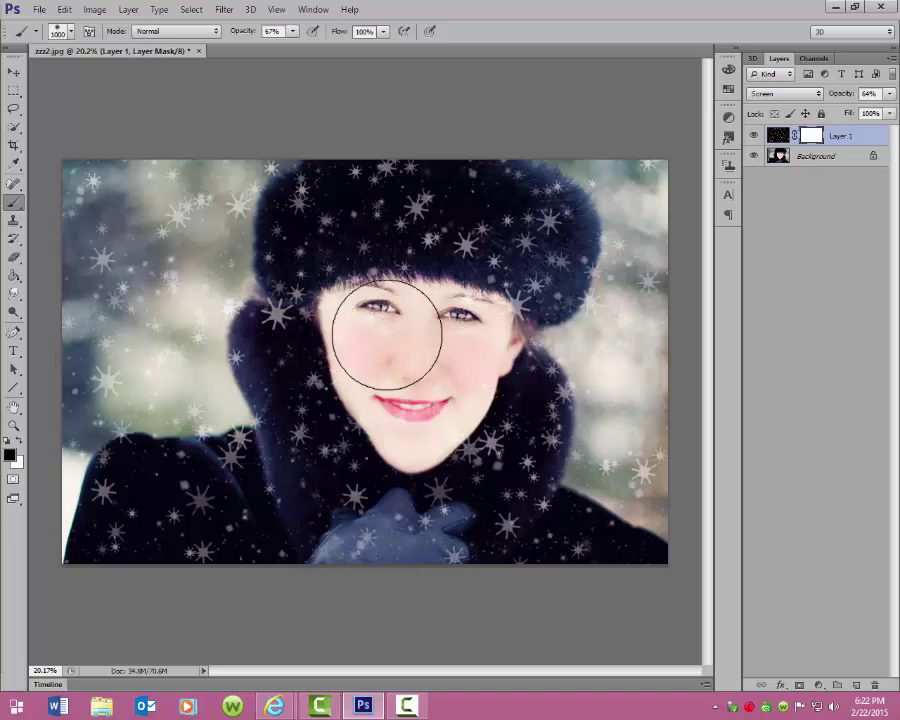
- Paint black over her face on the mask, then lower Layer 1's opacity to 57%
drag(432, 331, 394, 380)
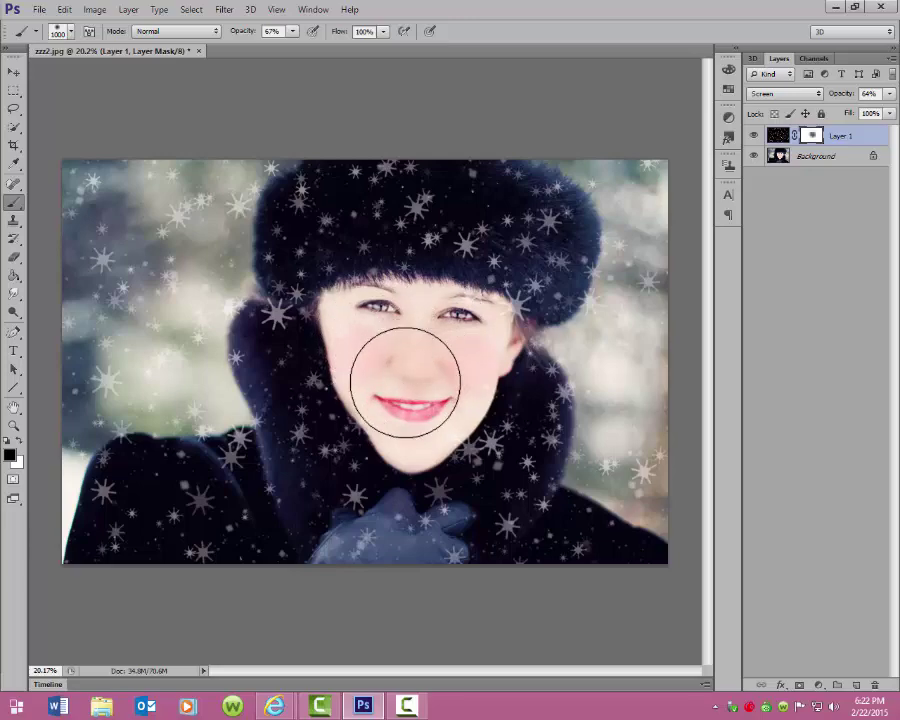
scroll(386, 316, up, 3)
scroll(386, 323, up, 2)
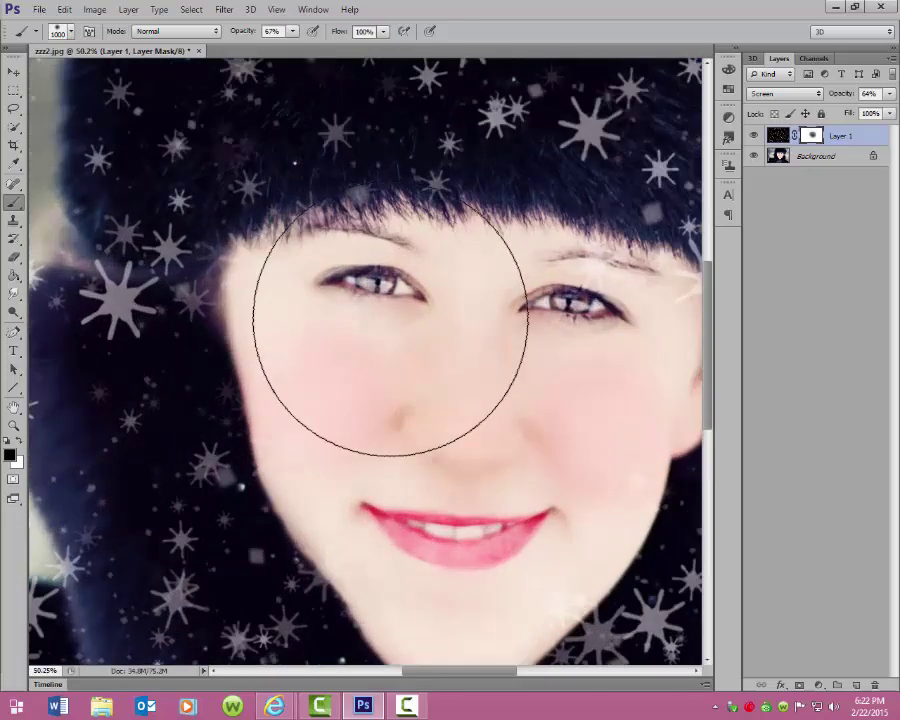
key(bracketleft)
key(bracketleft)
key(bracketleft)
key(bracketleft)
key(bracketleft)
key(bracketleft)
key(bracketleft)
key(bracketleft)
key(bracketleft)
key(bracketleft)
key(bracketleft)
key(bracketleft)
key(bracketleft)
key(bracketleft)
key(bracketleft)
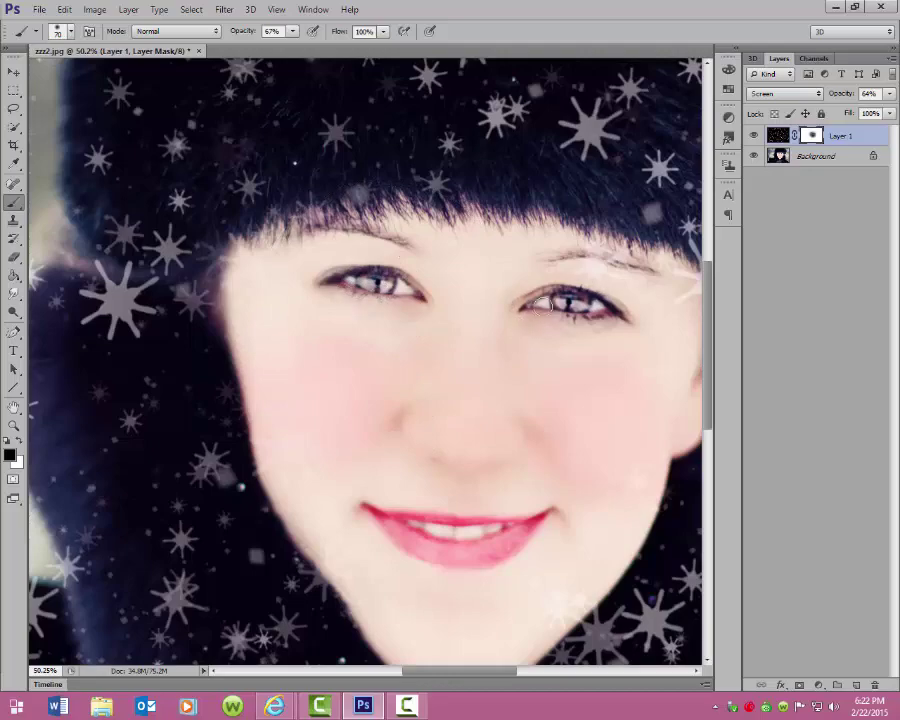
scroll(436, 340, down, 4)
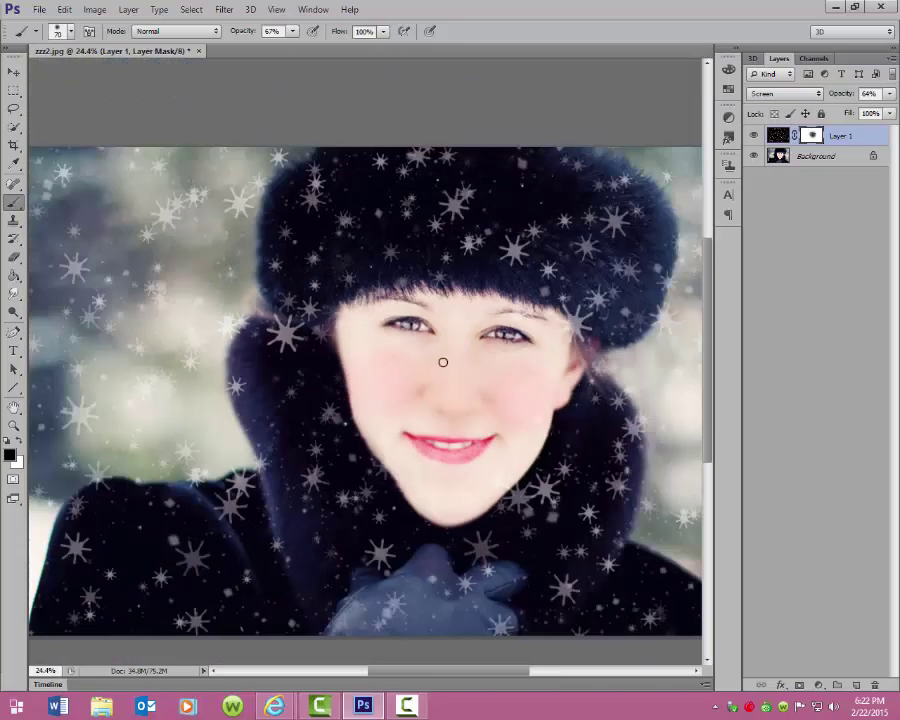
scroll(473, 363, down, 1)
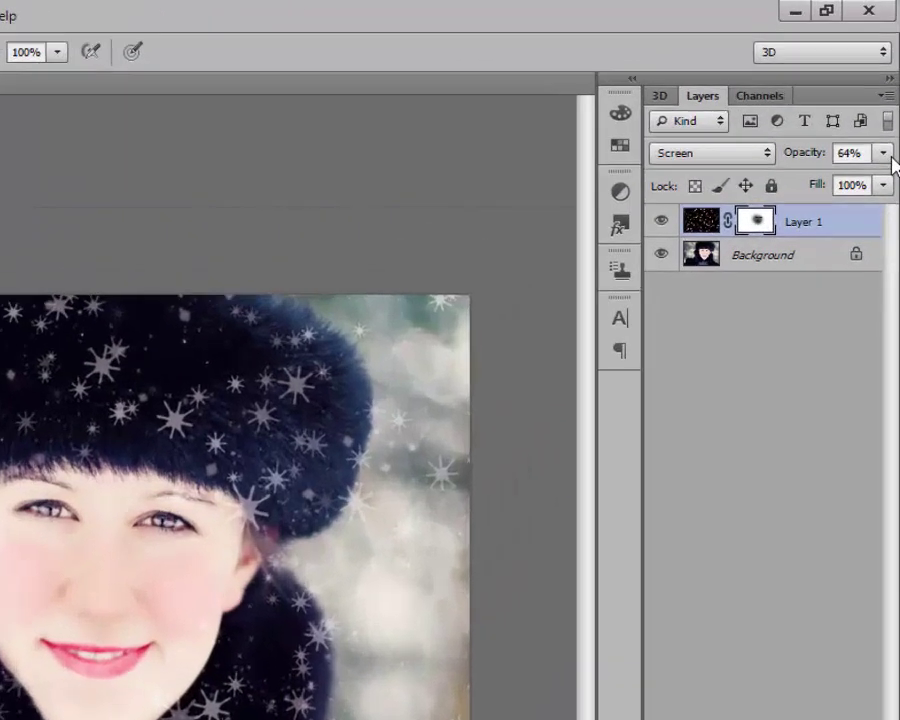
click(888, 93)
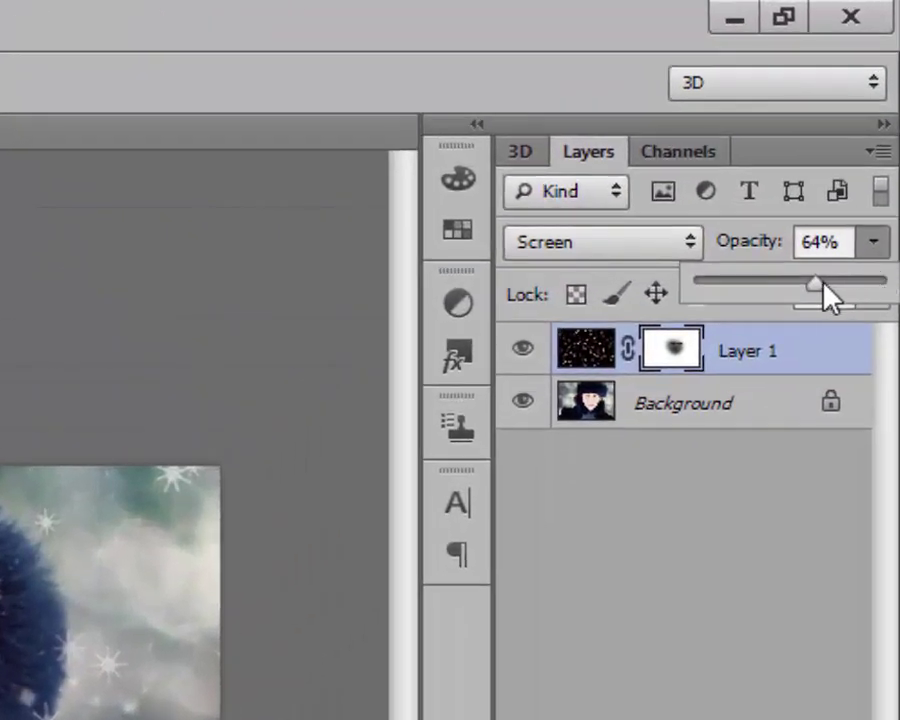
drag(817, 283, 803, 285)
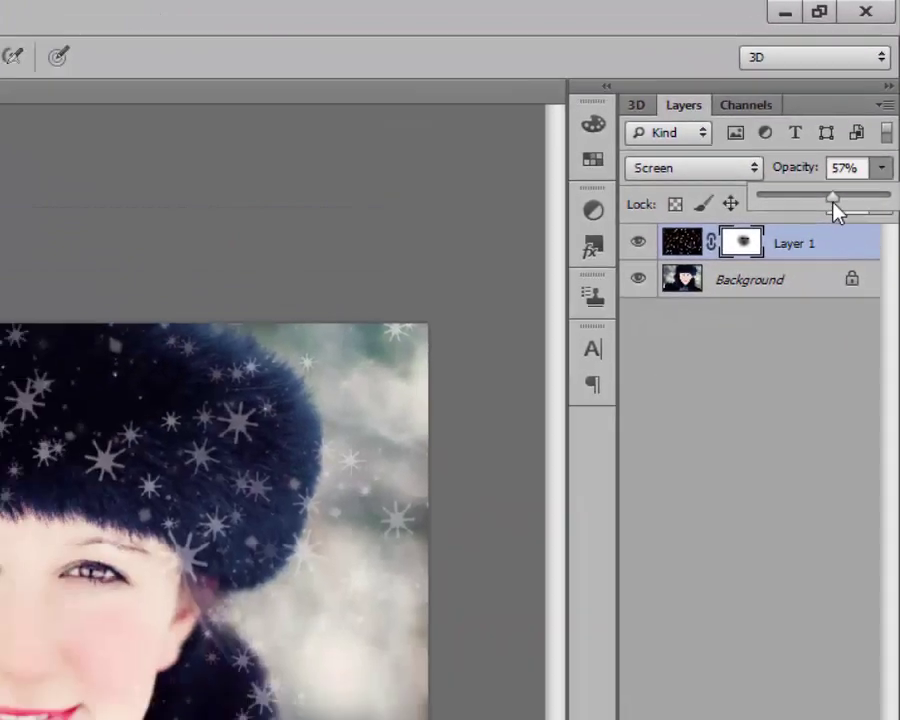